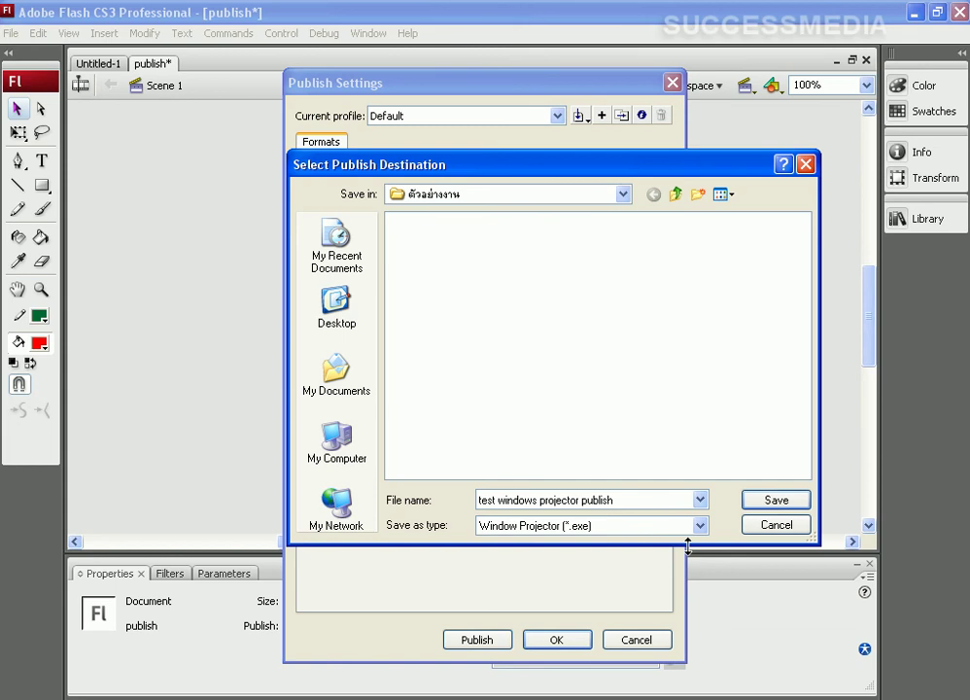
Save the Windows Projector destination as "test windows projector publish" in the chosen folder and publish the file
left_click(774, 501)
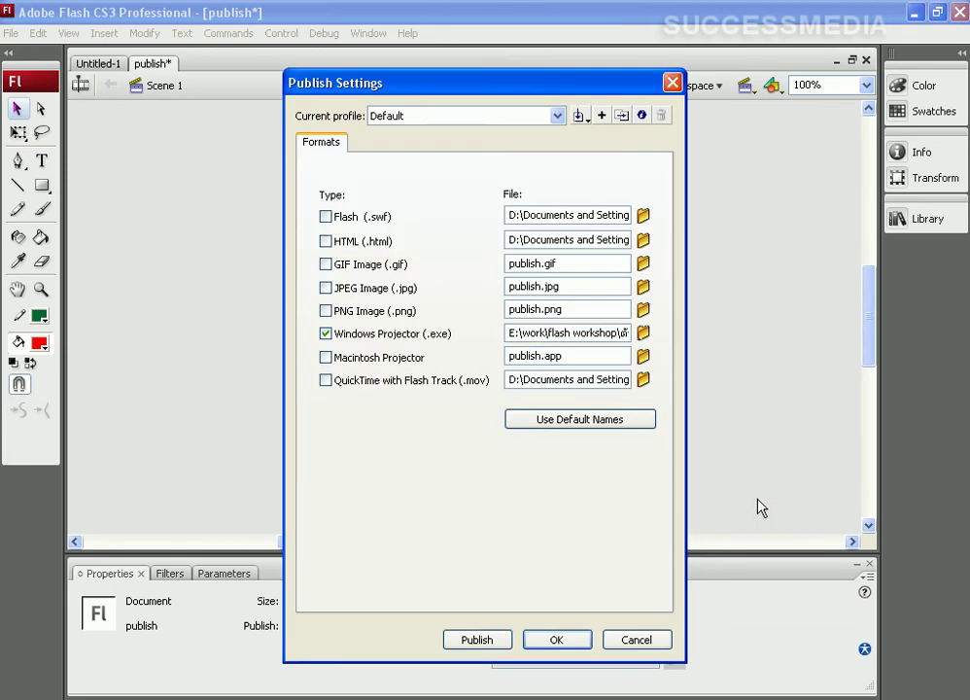
left_click(474, 641)
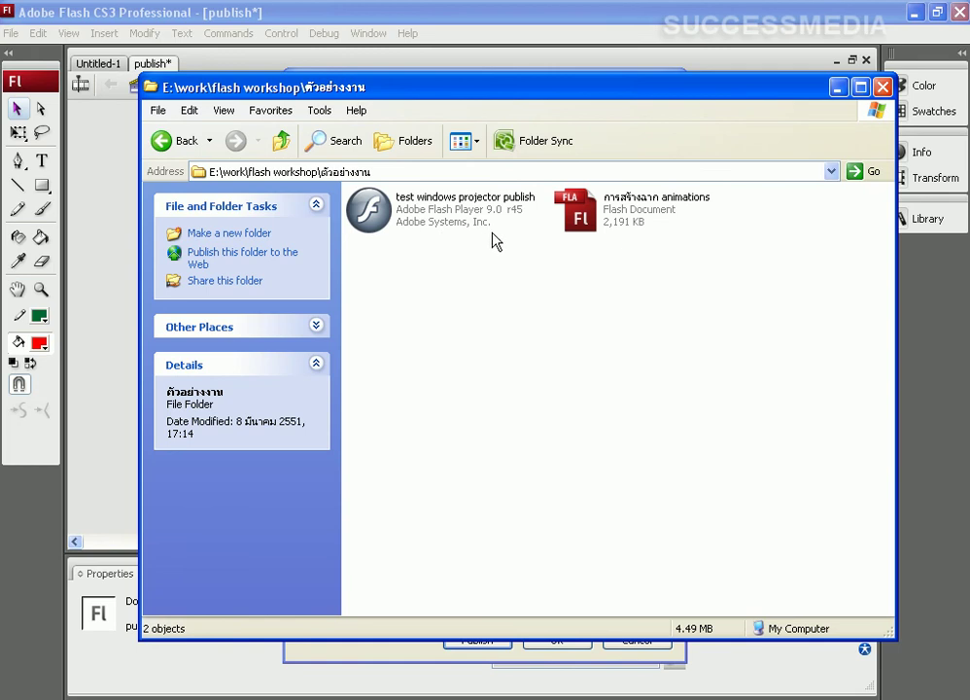
Run the published "test windows projector publish" file to check the animation, and close the player, its folder and Publish Settings
double_click(379, 222)
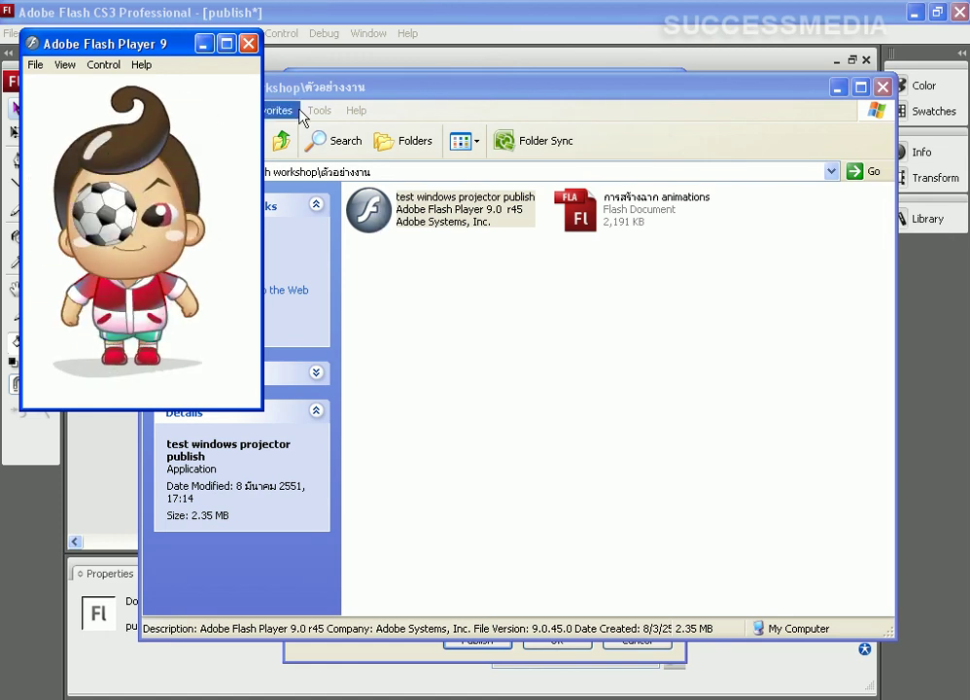
left_click(249, 44)
left_click(477, 268)
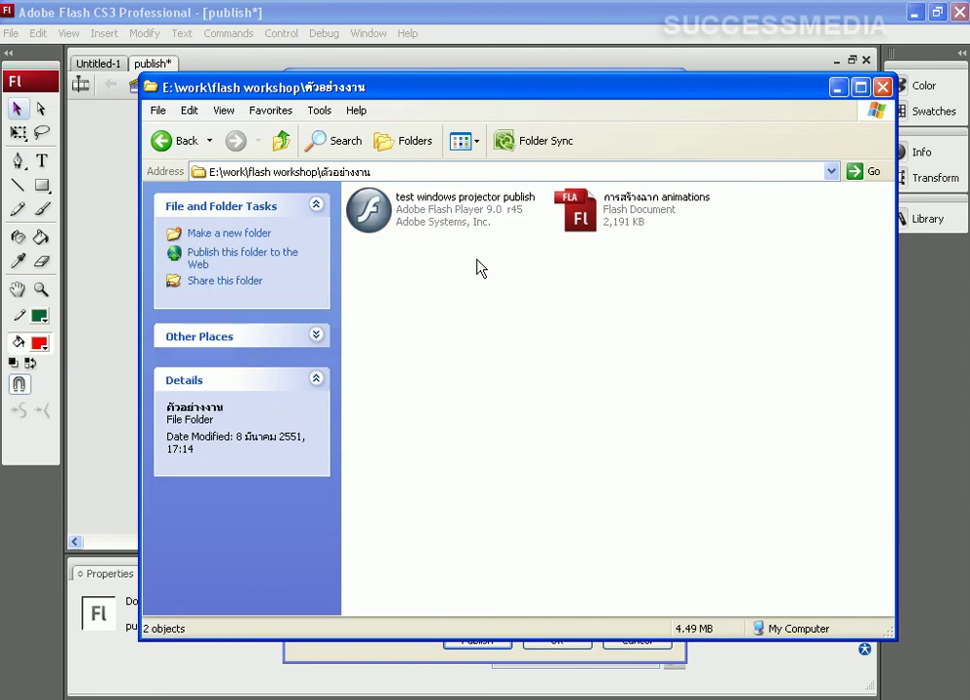
left_click(887, 90)
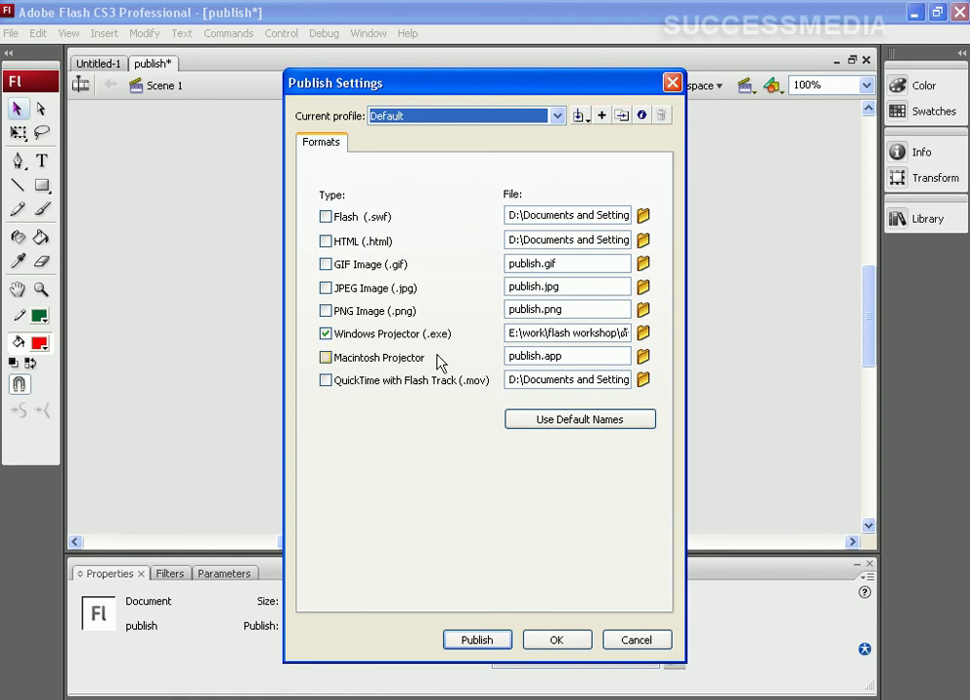
left_click(673, 83)
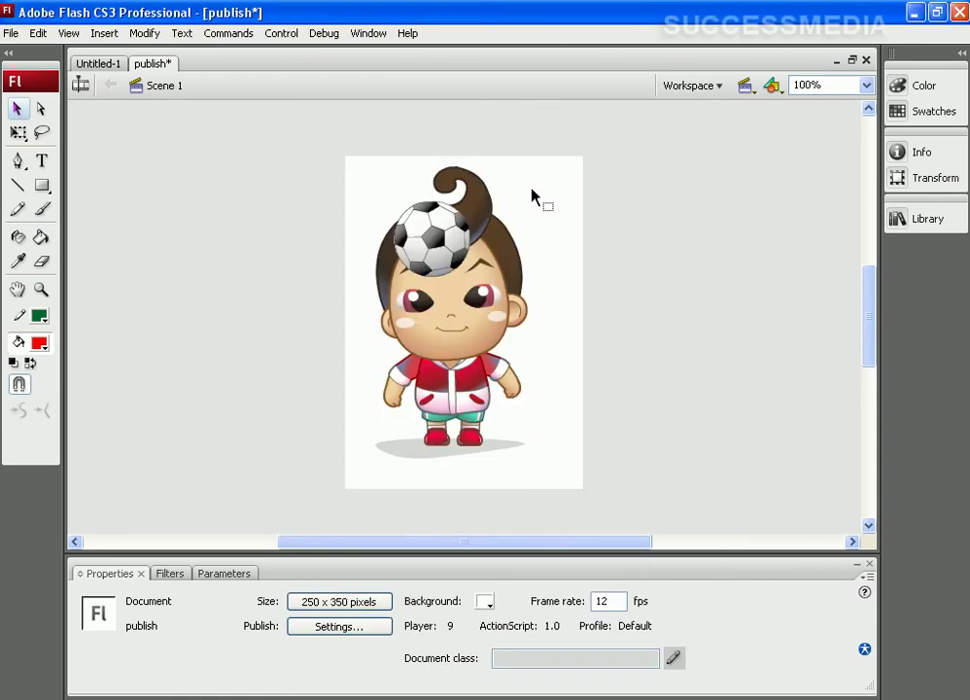
Start an image export of the current frame to My Documents as a JPEG named publish
left_click(10, 33)
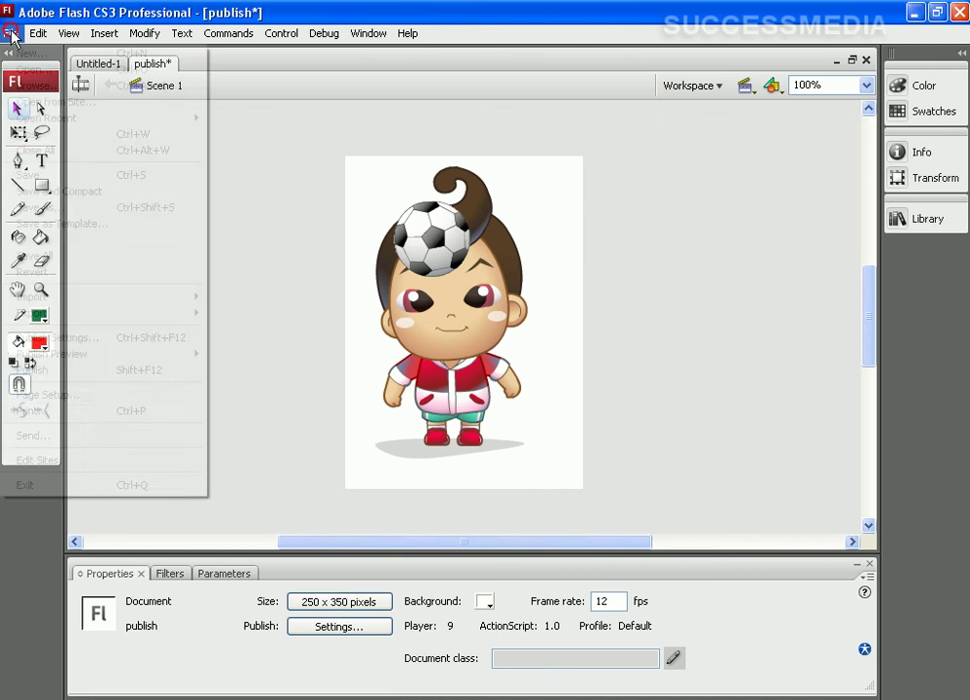
mouse_move(124, 313)
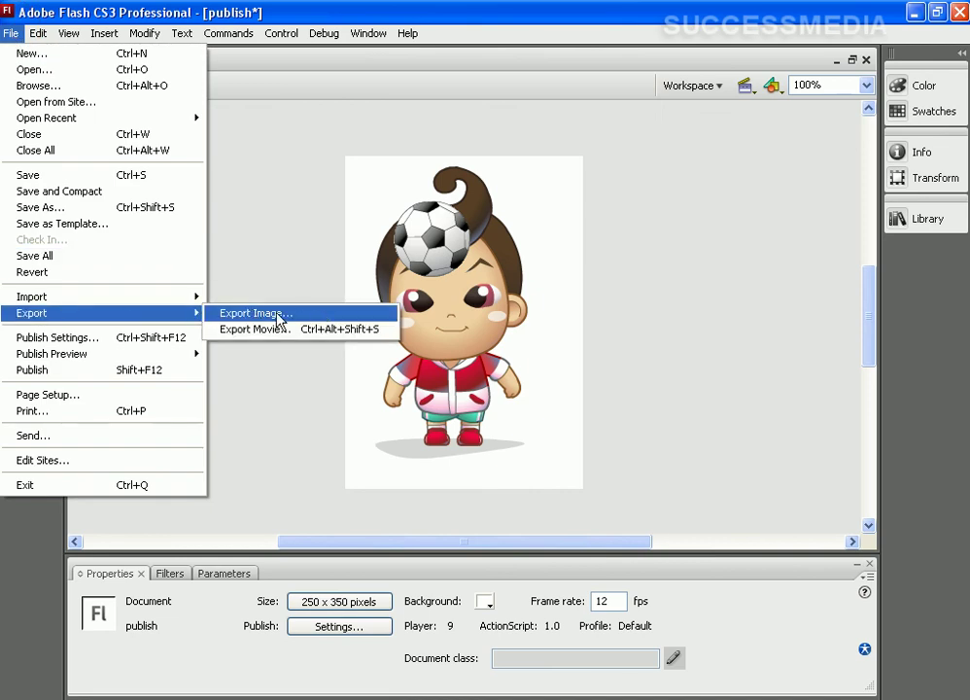
left_click(312, 315)
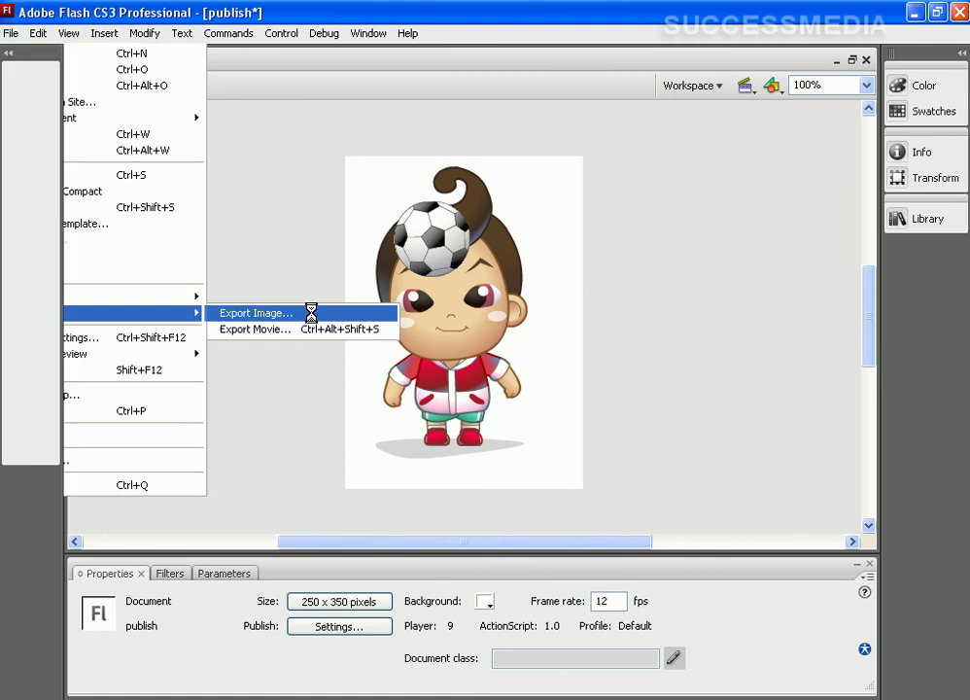
left_click_drag(292, 72, 471, 100)
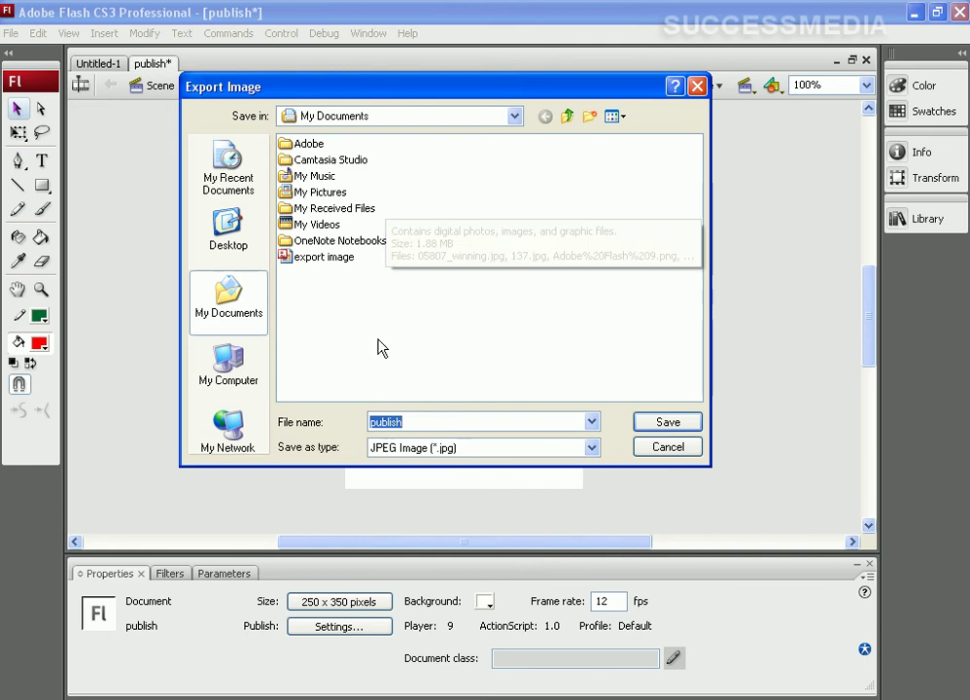
left_click(592, 448)
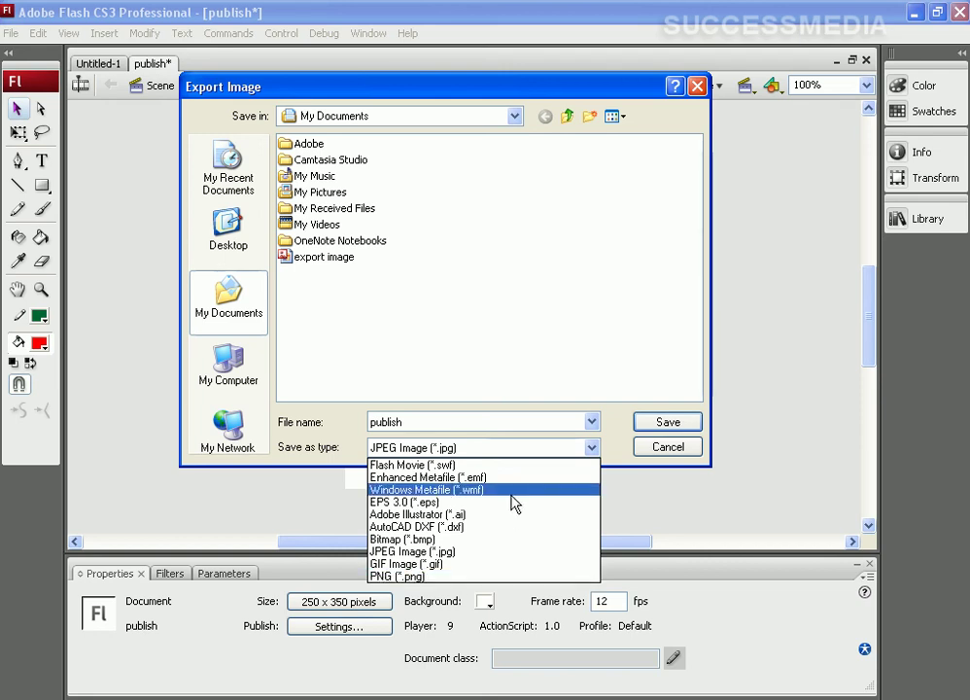
left_click(464, 551)
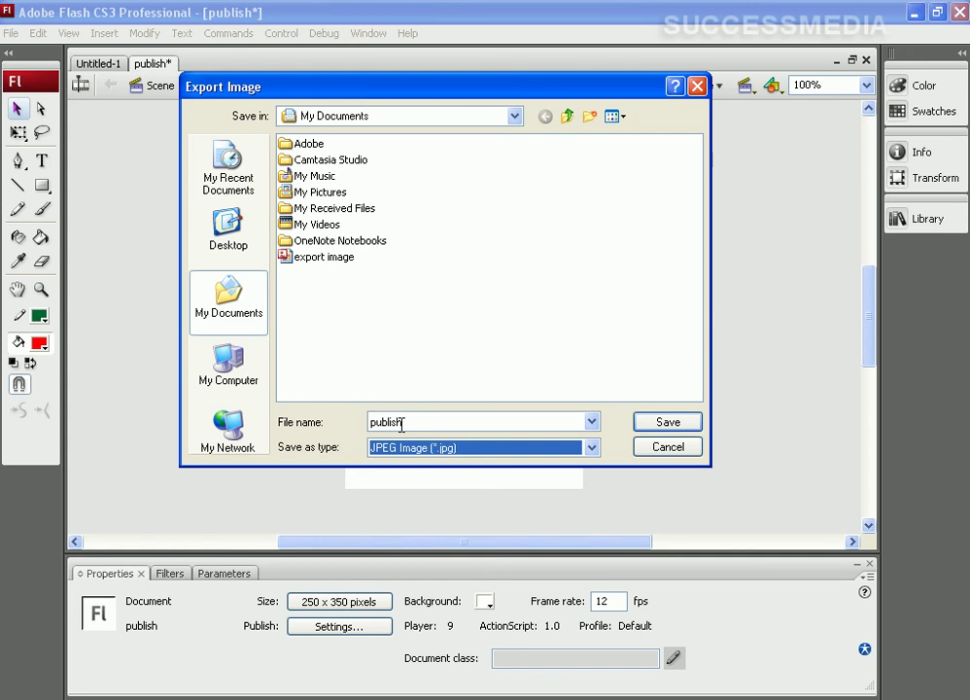
left_click(679, 420)
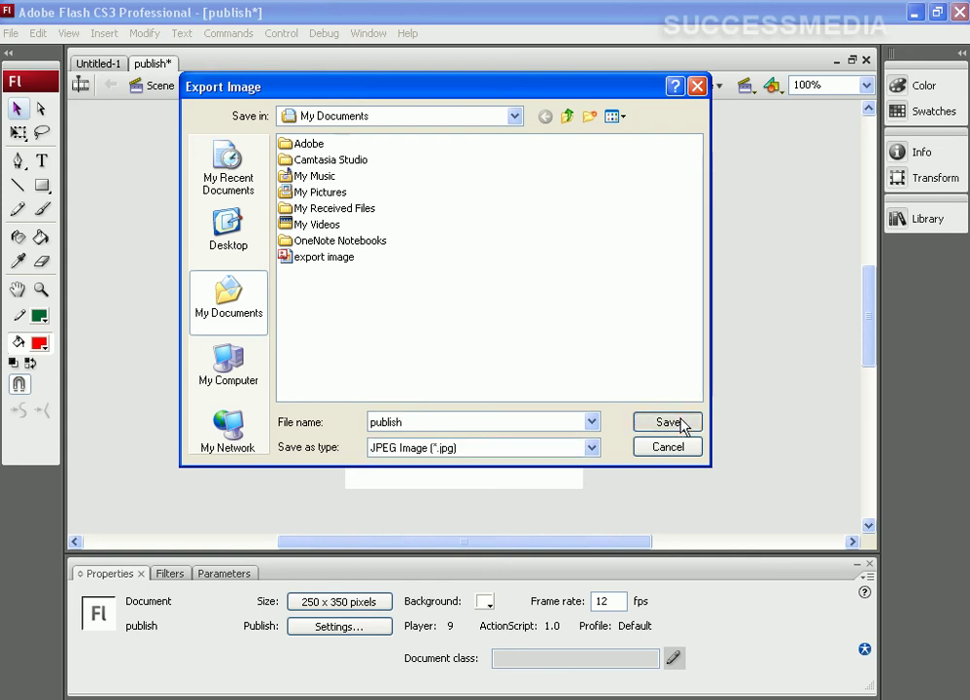
left_click(681, 424)
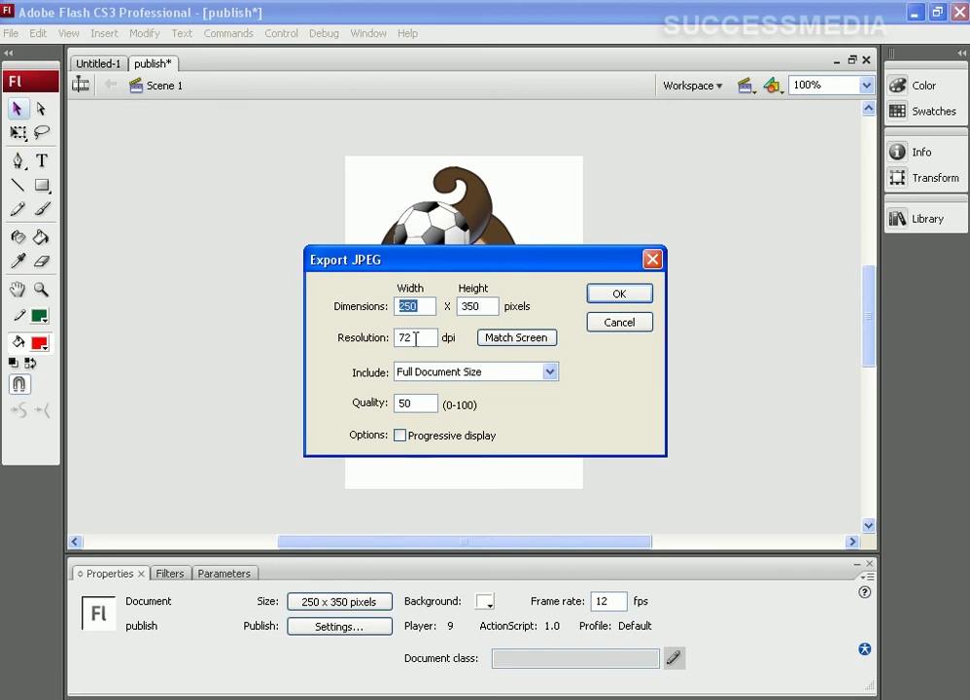
Review the resolution and Include options of the JPEG export against the artwork on the stage
left_click_drag(416, 338, 386, 337)
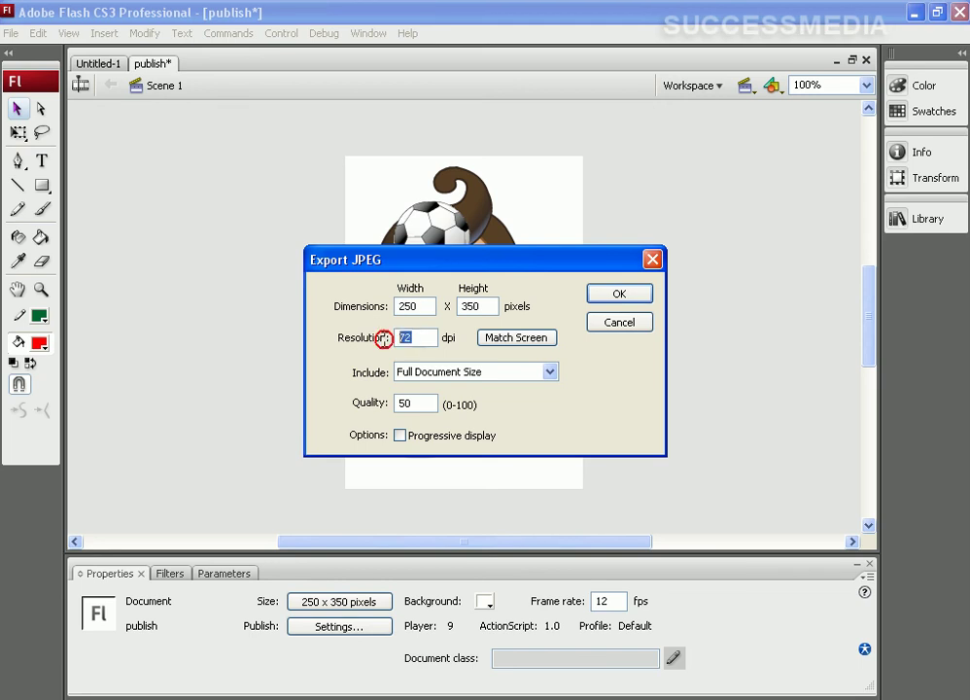
left_click(425, 338)
left_click(550, 374)
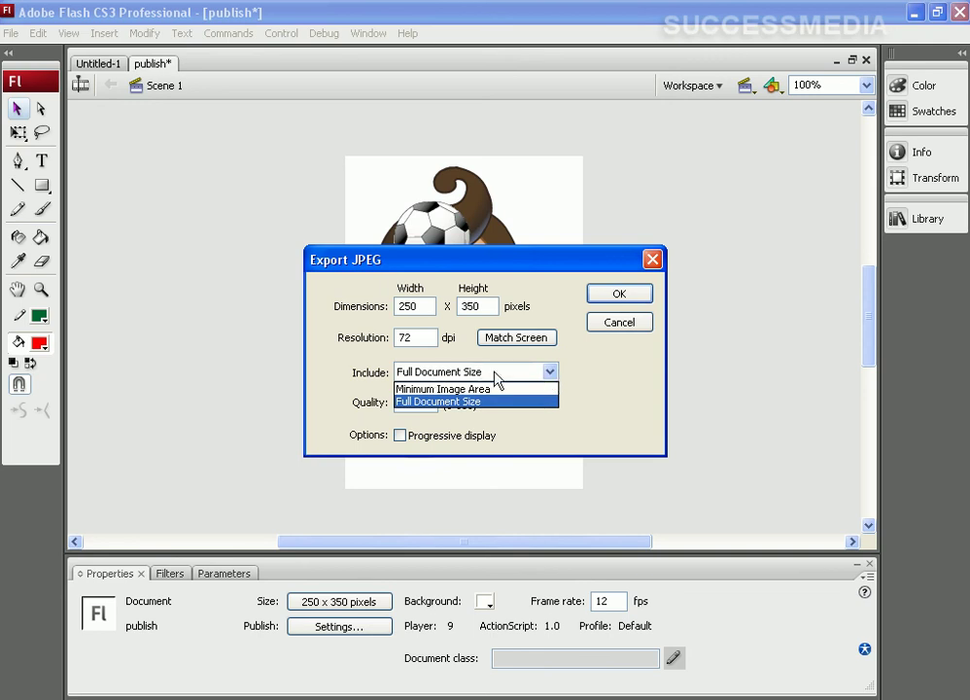
left_click(567, 265)
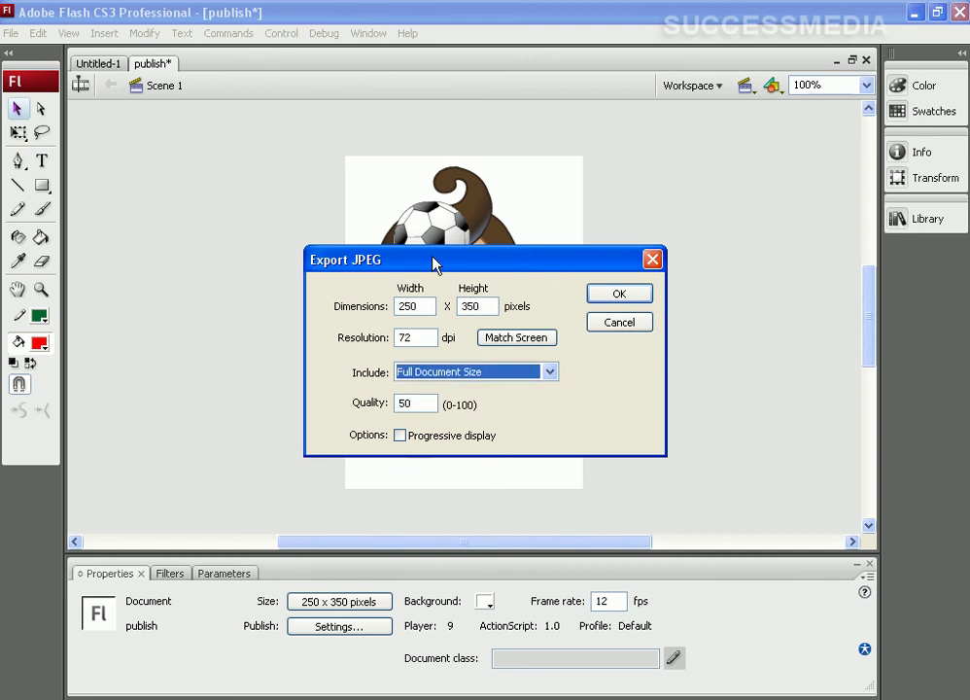
left_click_drag(461, 268, 168, 194)
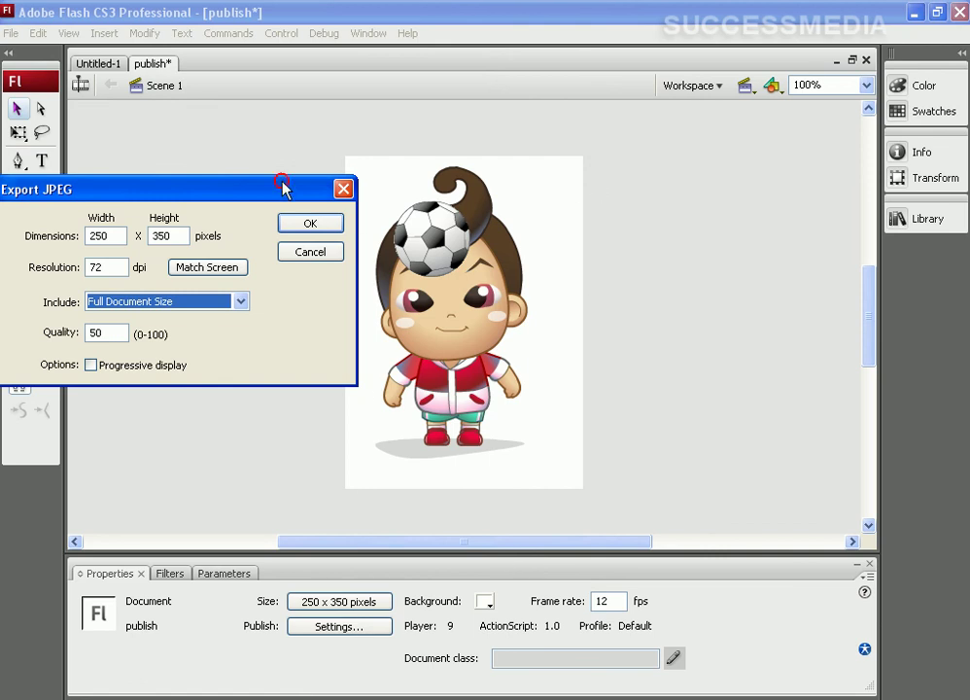
left_click_drag(283, 188, 720, 218)
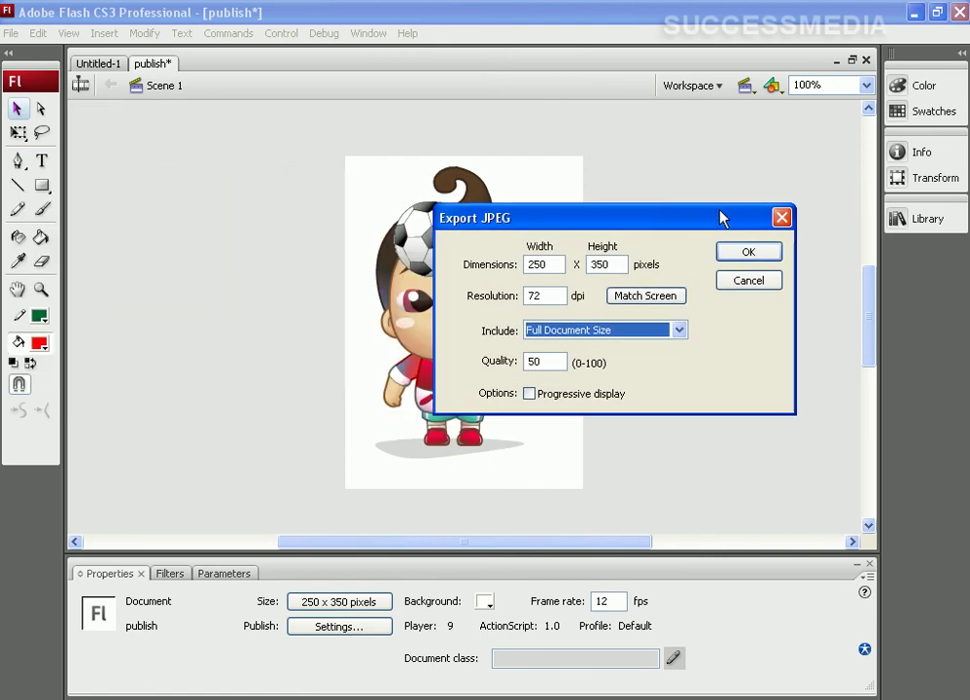
Try the Minimum Image Area option for the JPEG export and switch back to Full Document Size
left_click(681, 330)
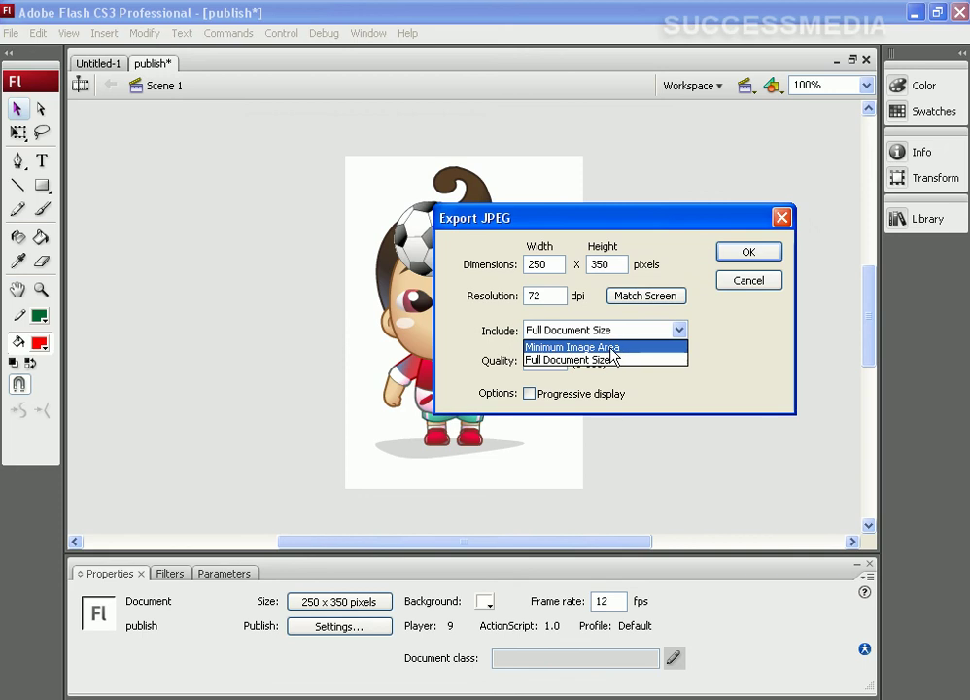
left_click(633, 350)
left_click_drag(684, 219, 238, 118)
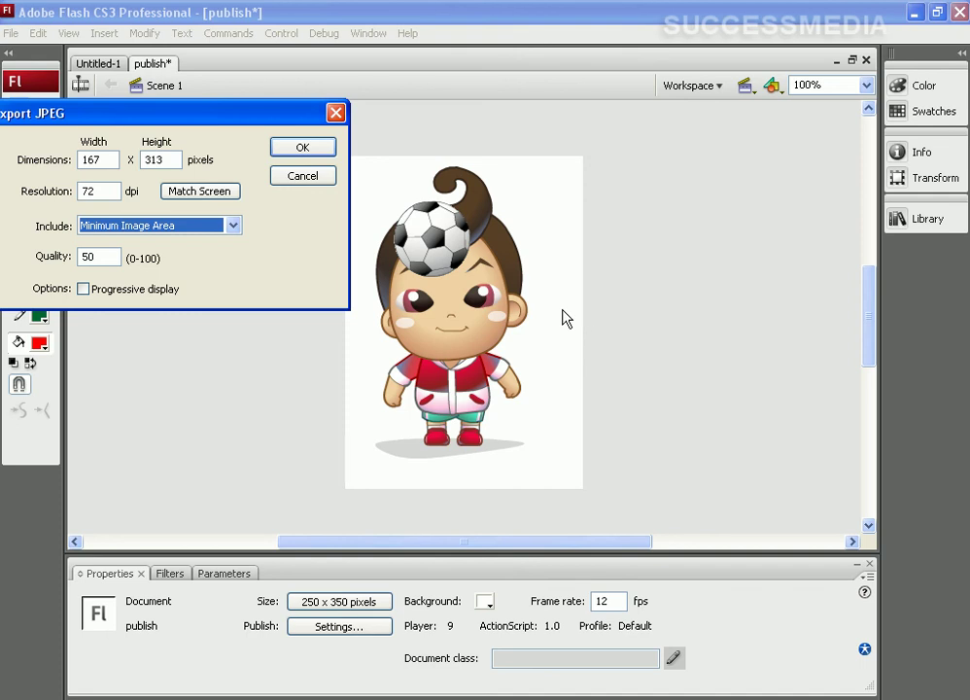
left_click_drag(303, 115, 510, 160)
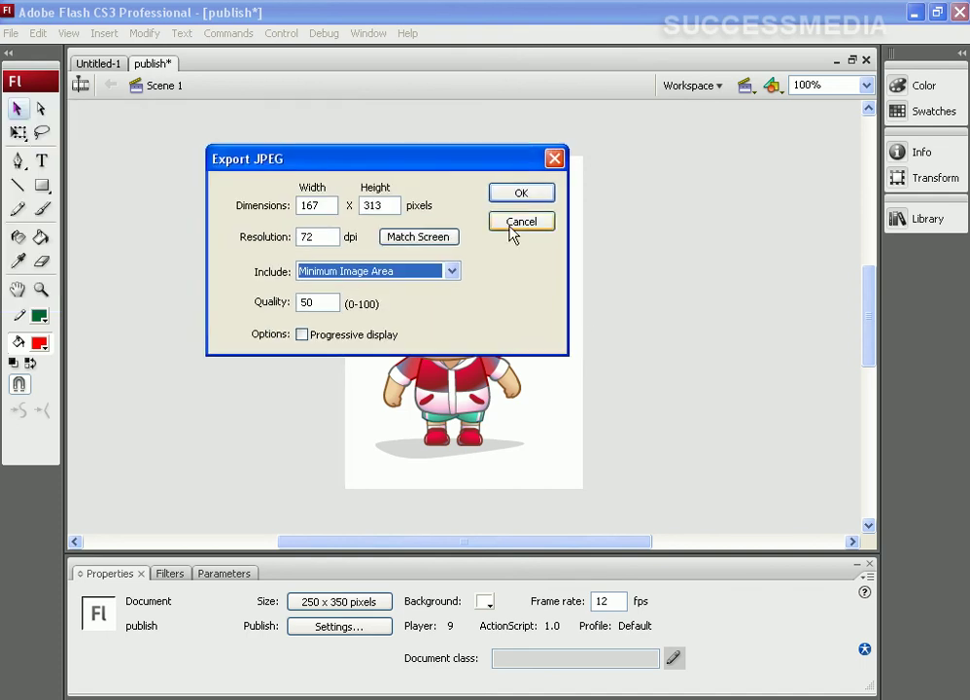
left_click(452, 273)
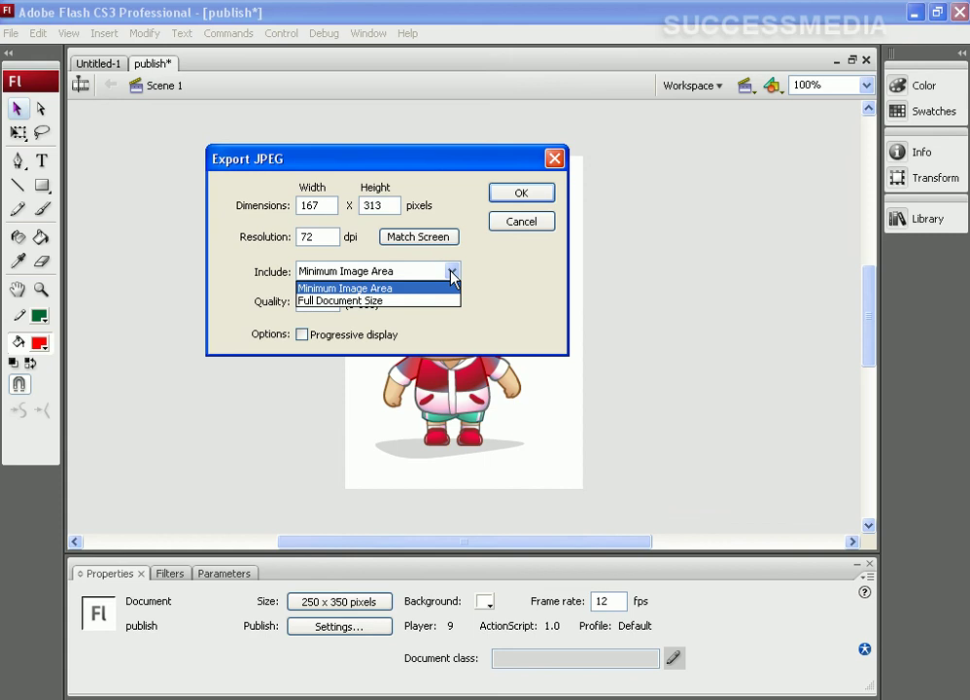
left_click(381, 302)
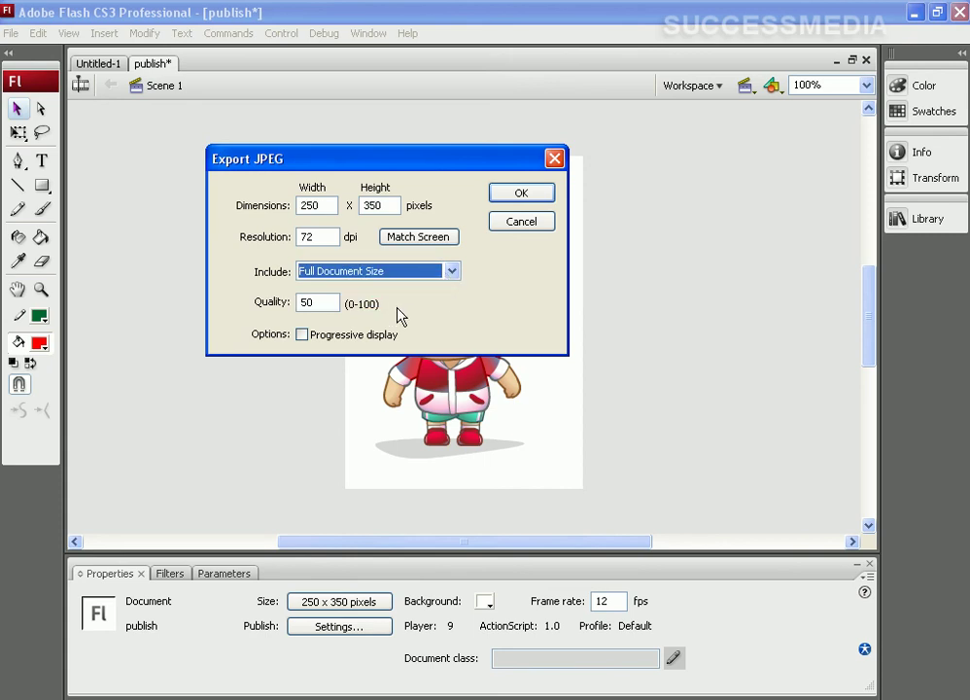
Export the JPEG at full document size with quality 50 and Progressive display off
double_click(319, 305)
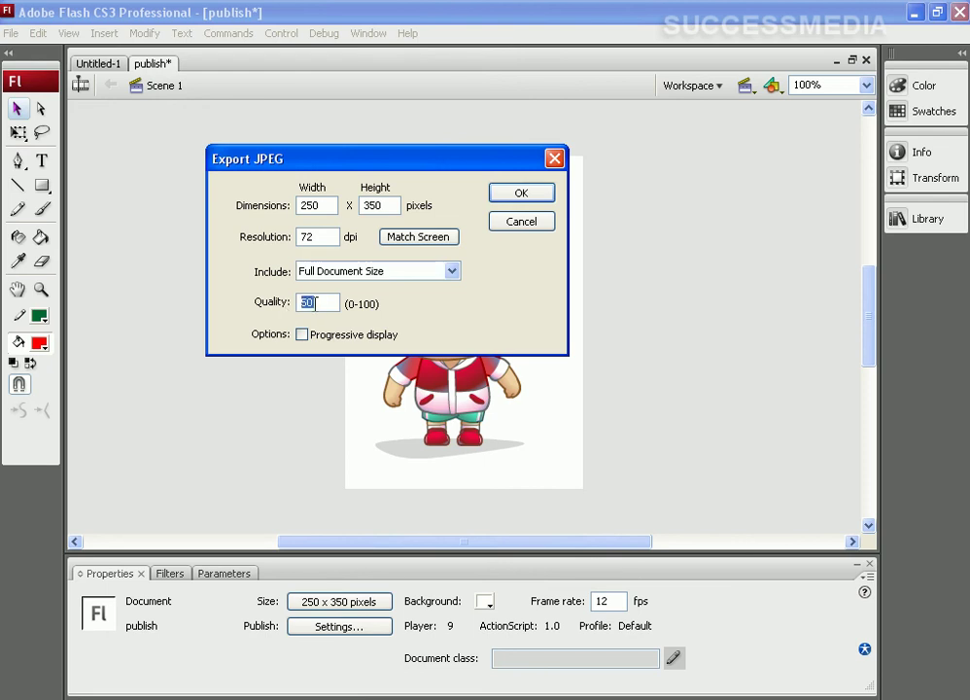
left_click(331, 303)
left_click(377, 156)
left_click_drag(377, 158, 619, 254)
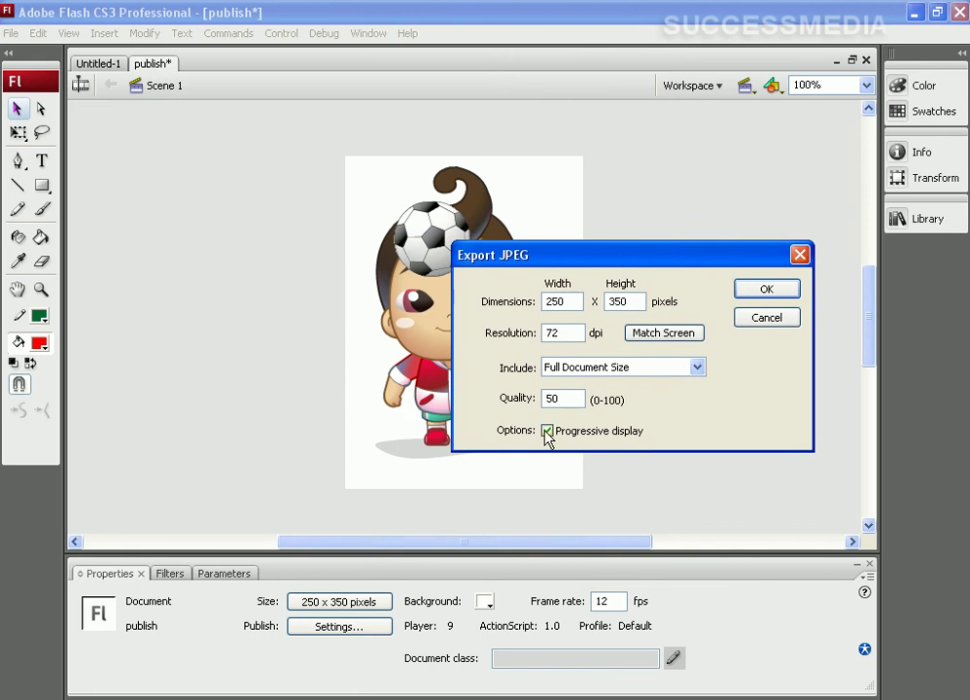
left_click_drag(560, 257, 661, 242)
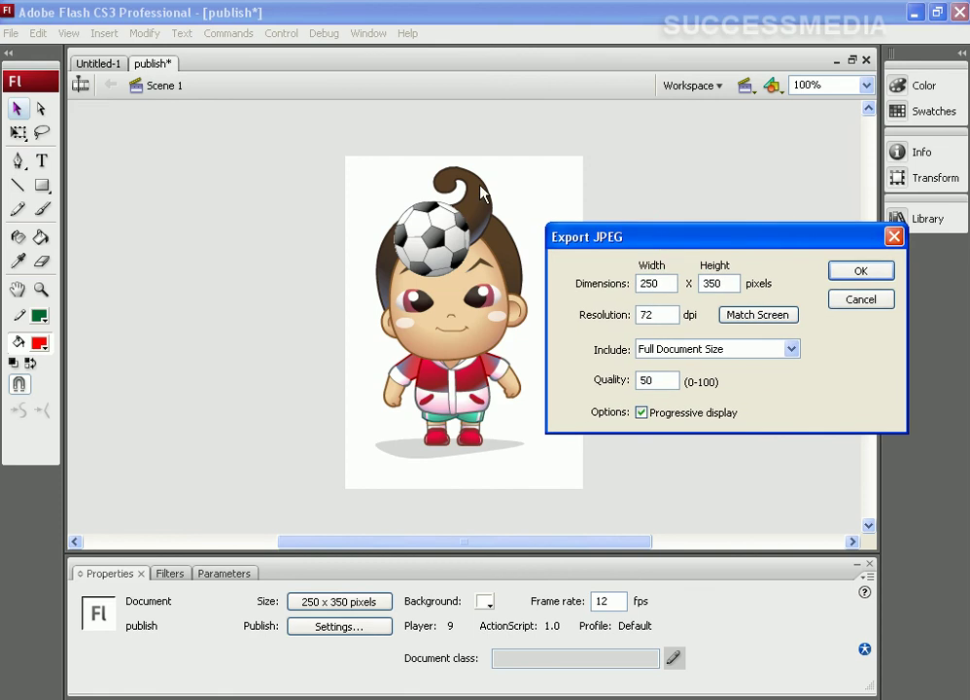
left_click(642, 414)
left_click_drag(686, 243, 582, 282)
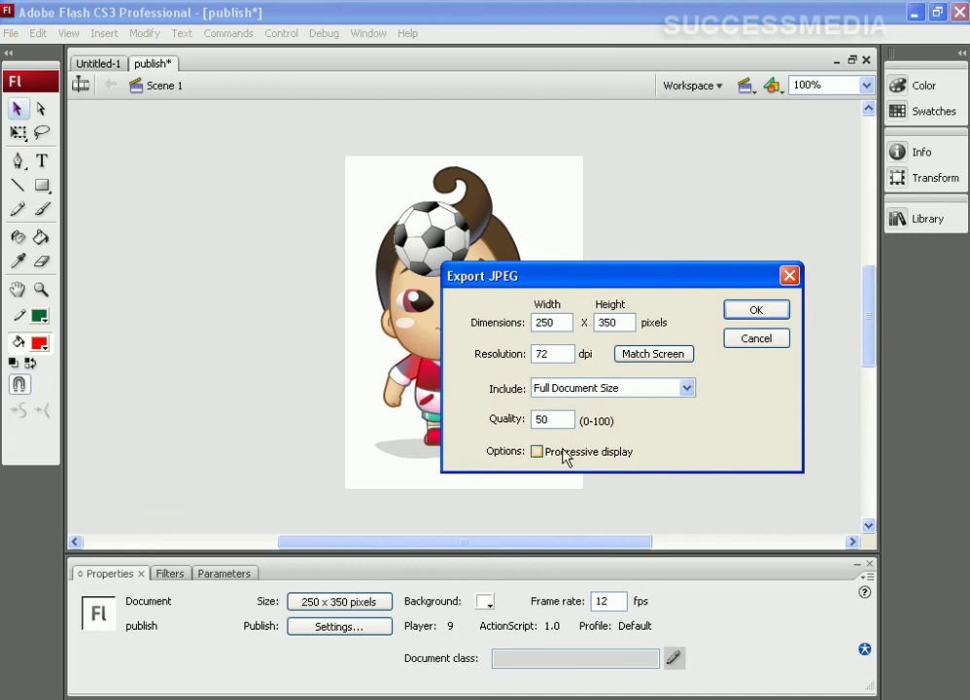
left_click(757, 312)
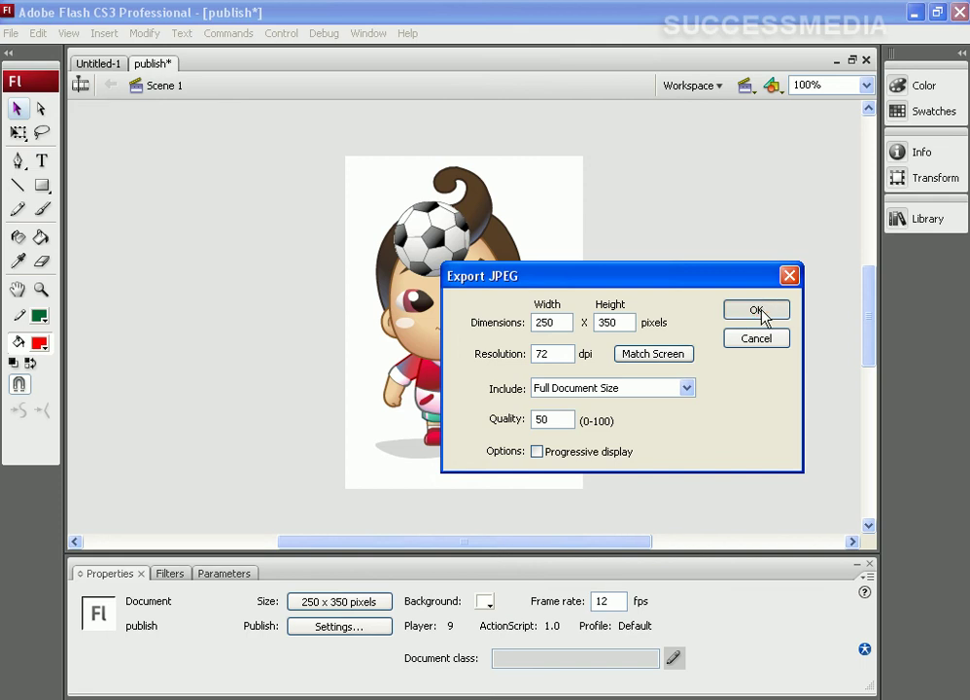